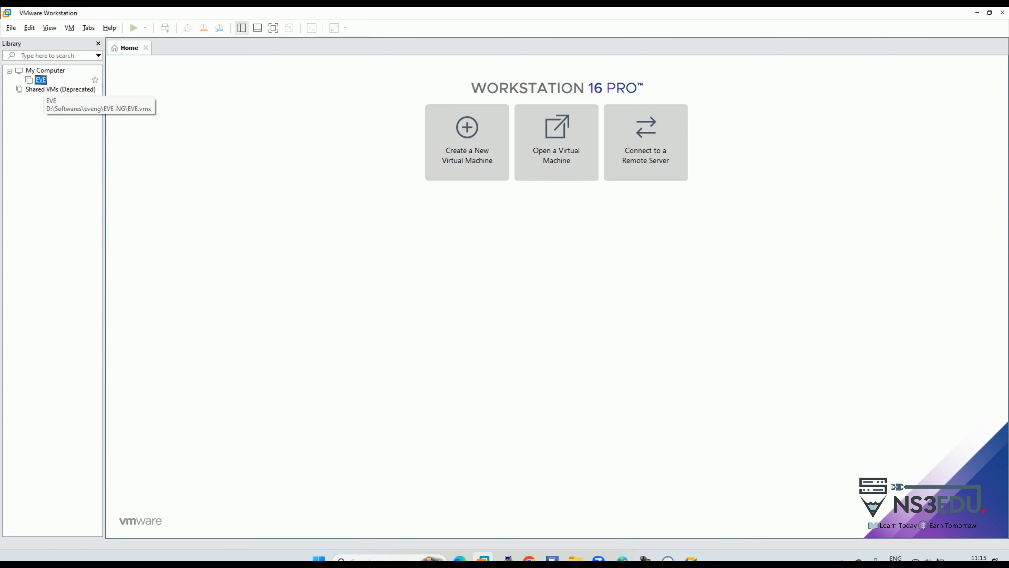
# Step: Open the EVE virtual machine in VMware Workstation and power it on
pyautogui.doubleClick(41, 80)
pyautogui.click(169, 87)
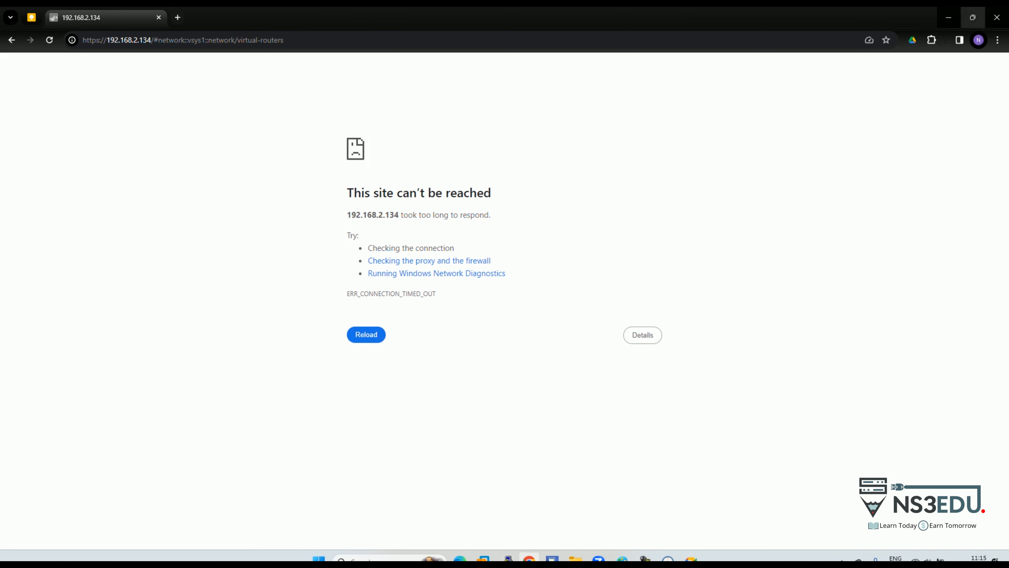
# Step: Load the EVE-NG web interface at 192.168.2.128 in a new Chrome tab
pyautogui.click(178, 17)
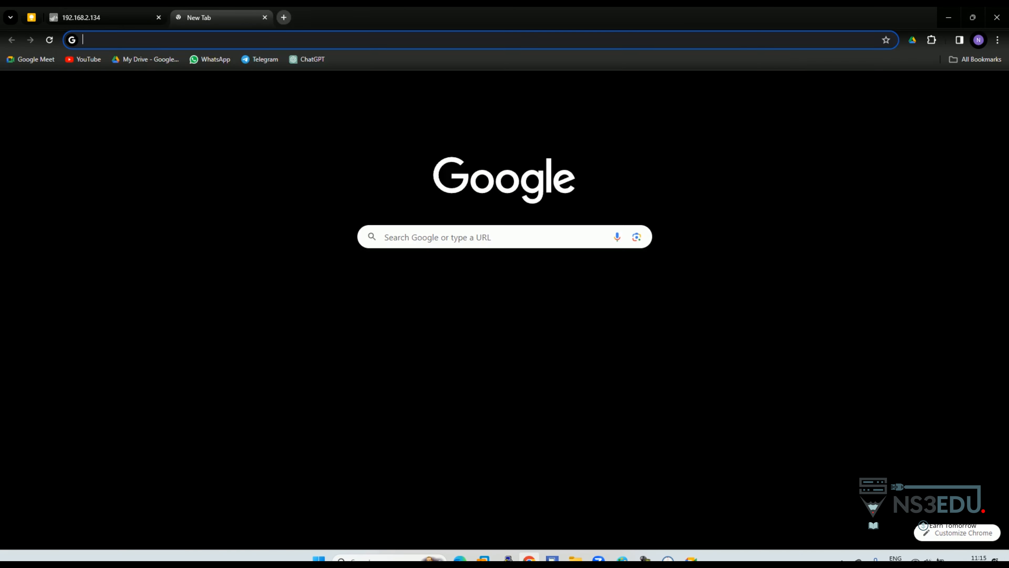
pyautogui.write('192.168.2.128')
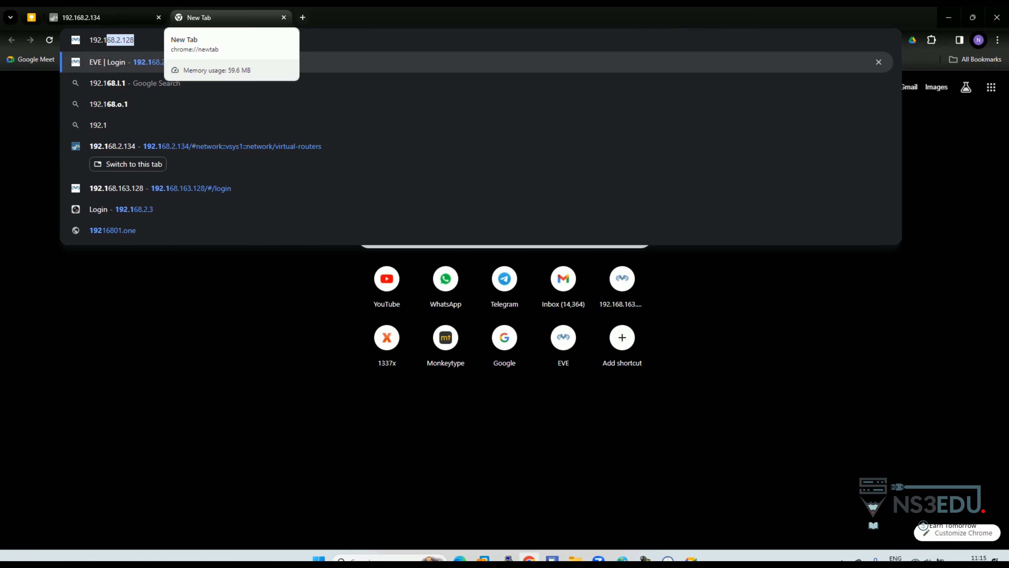
pyautogui.press('Return')
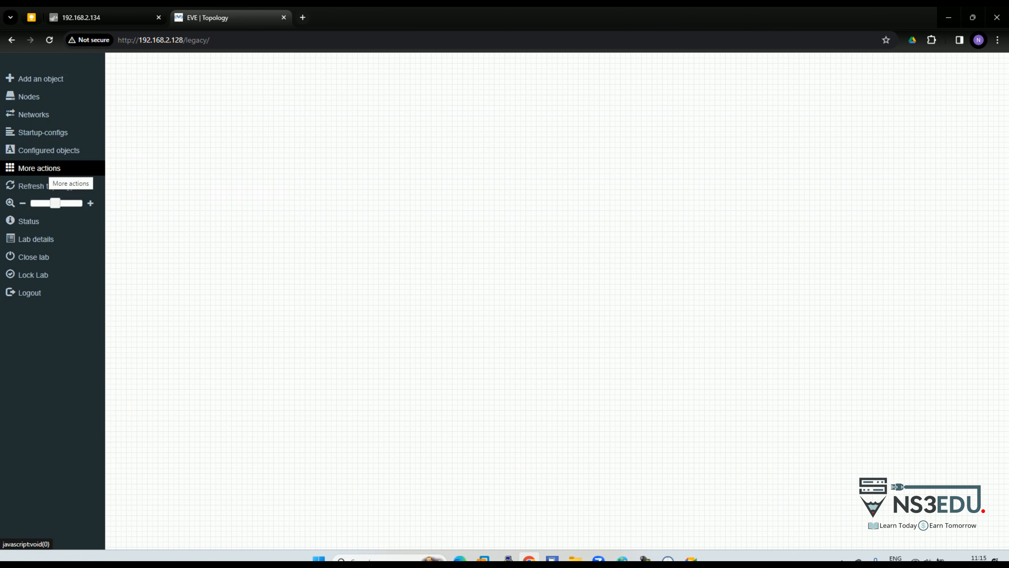
# Step: Bring up the Add a New Node dialog from the canvas's Add a new object menu
pyautogui.rightClick(205, 152)
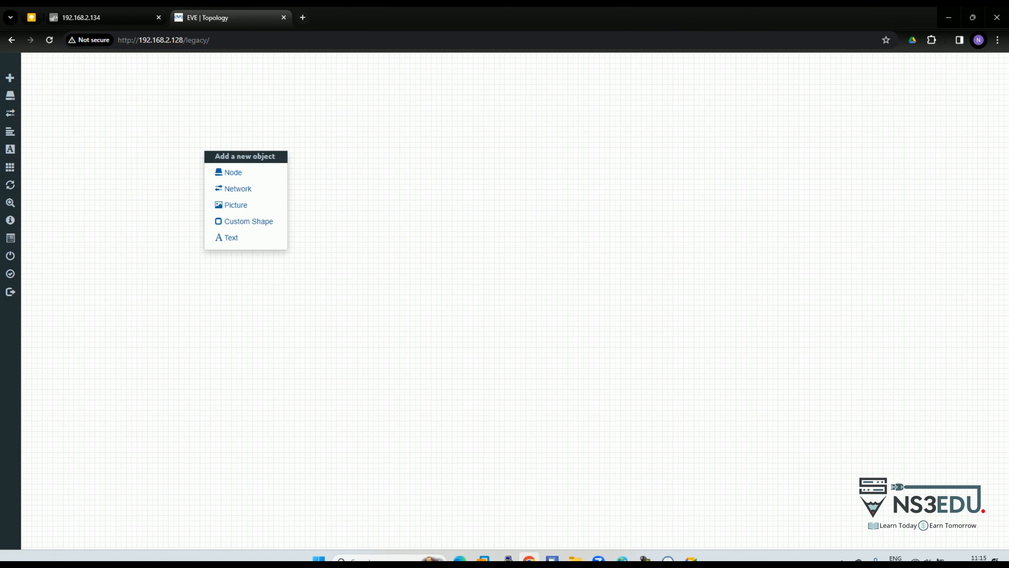
pyautogui.click(233, 172)
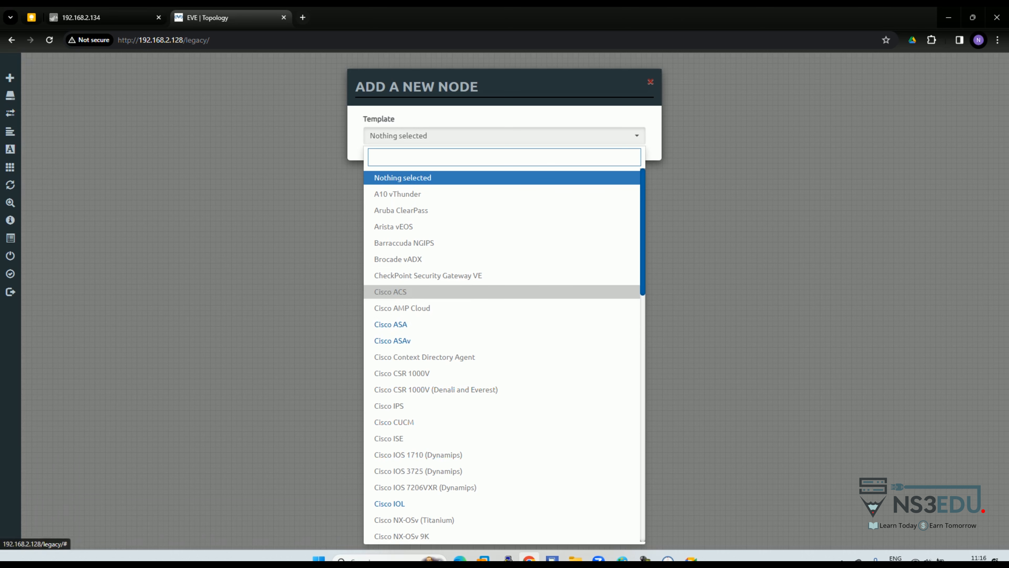
pyautogui.press('super')
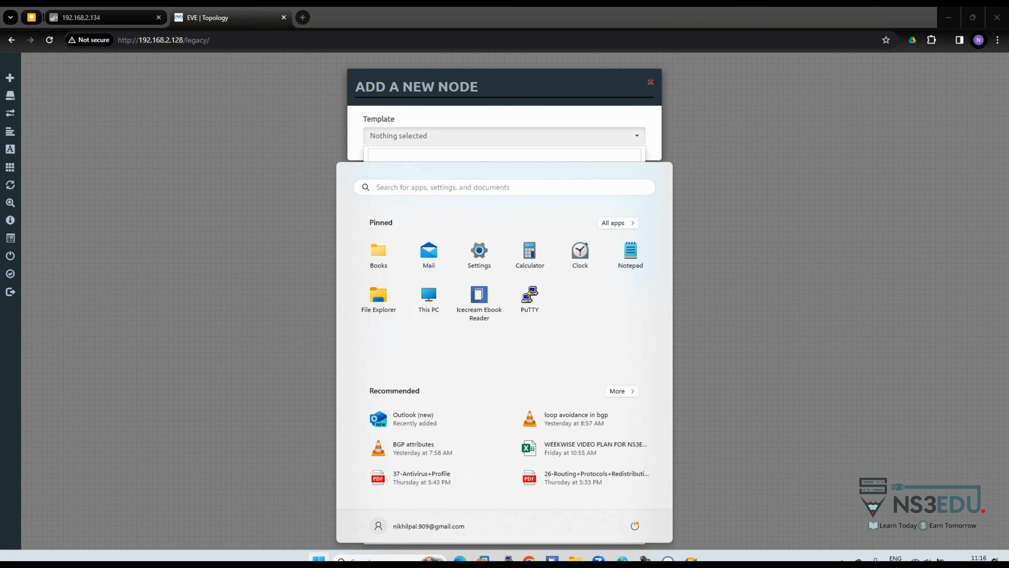
# Step: Launch WinSCP and log in to the saved EVE-NG workspace at 192.168.2.128 as root
pyautogui.write('wins')
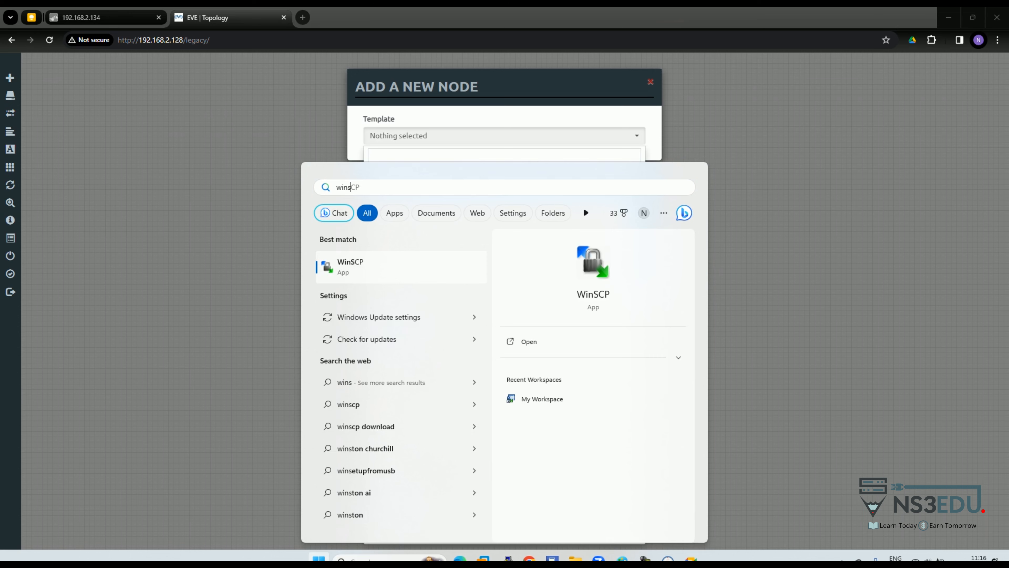
pyautogui.press('Return')
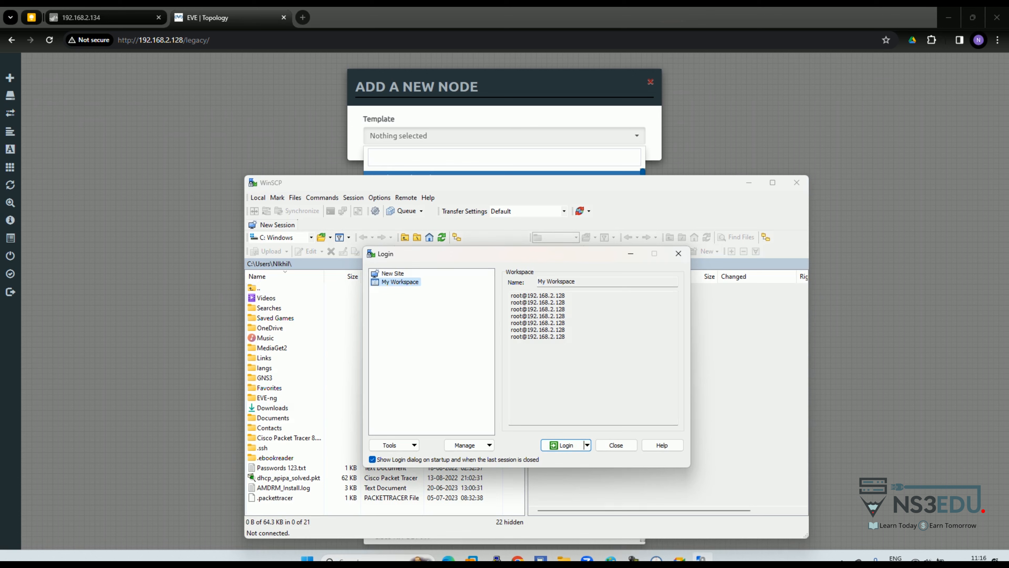
pyautogui.press('Return')
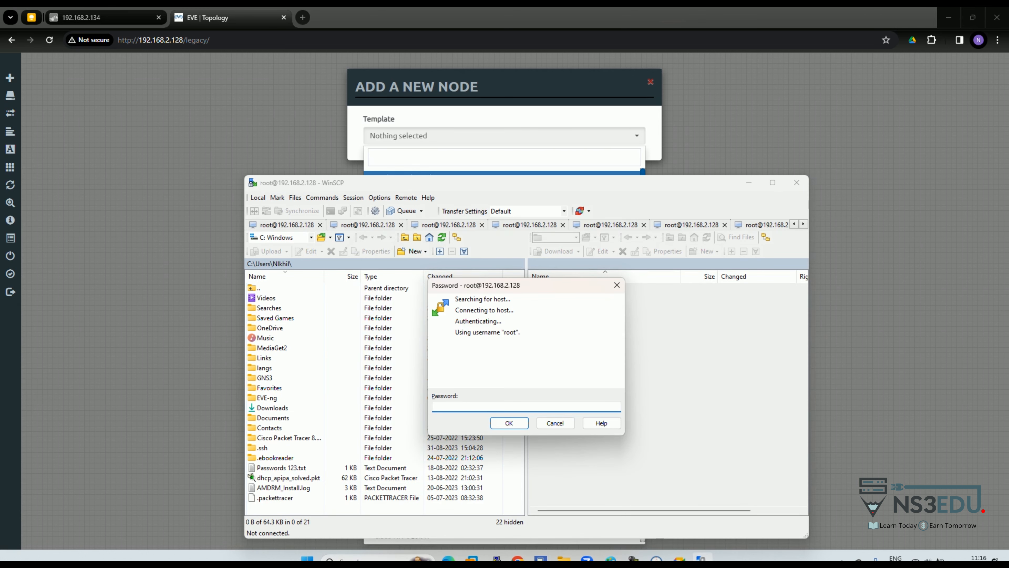
pyautogui.write('eve')
pyautogui.press('Return')
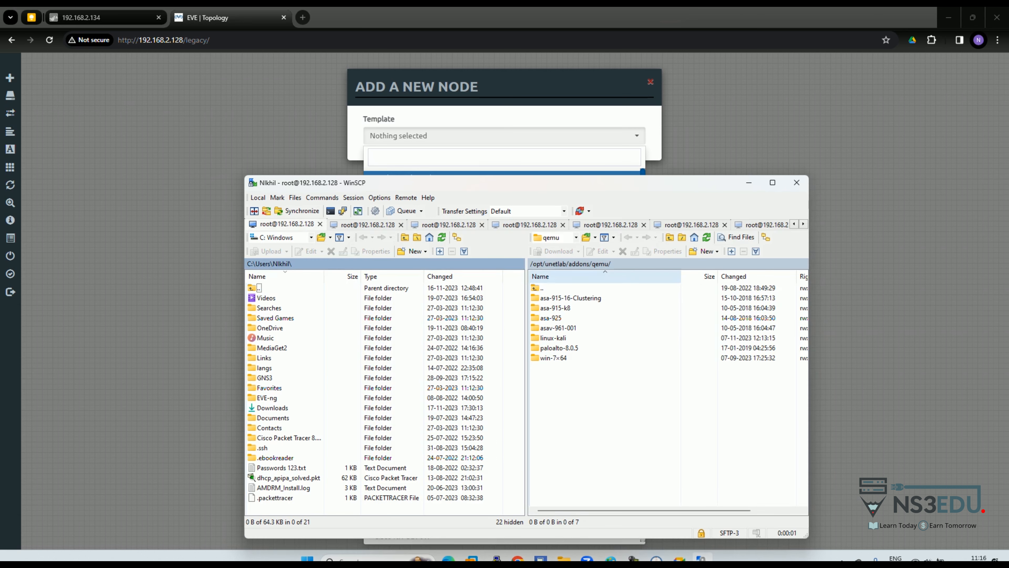
# Step: Navigate WinSCP's remote pane to /opt/unetlab/addons/qemu
pyautogui.click(538, 264)
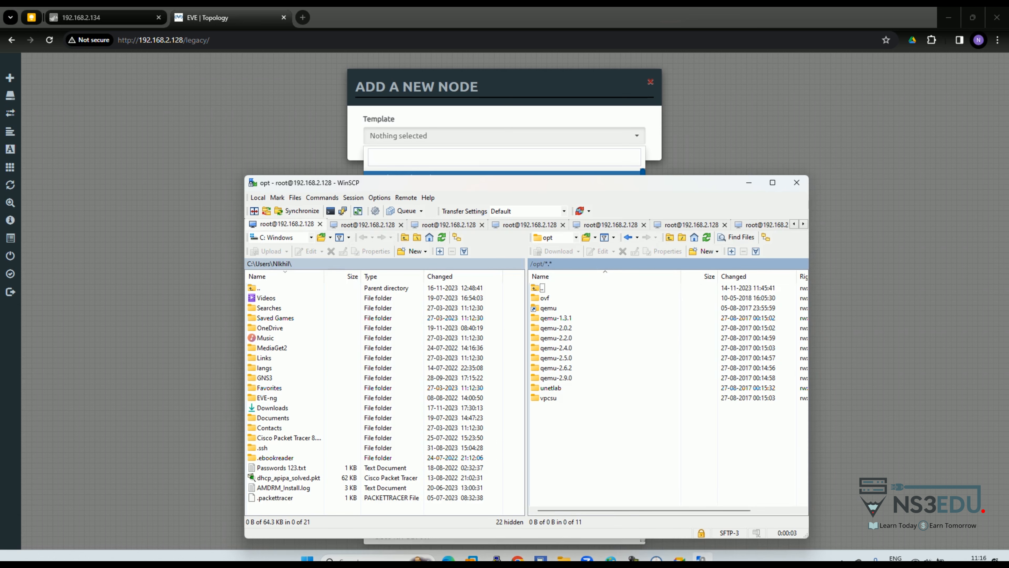
pyautogui.click(533, 264)
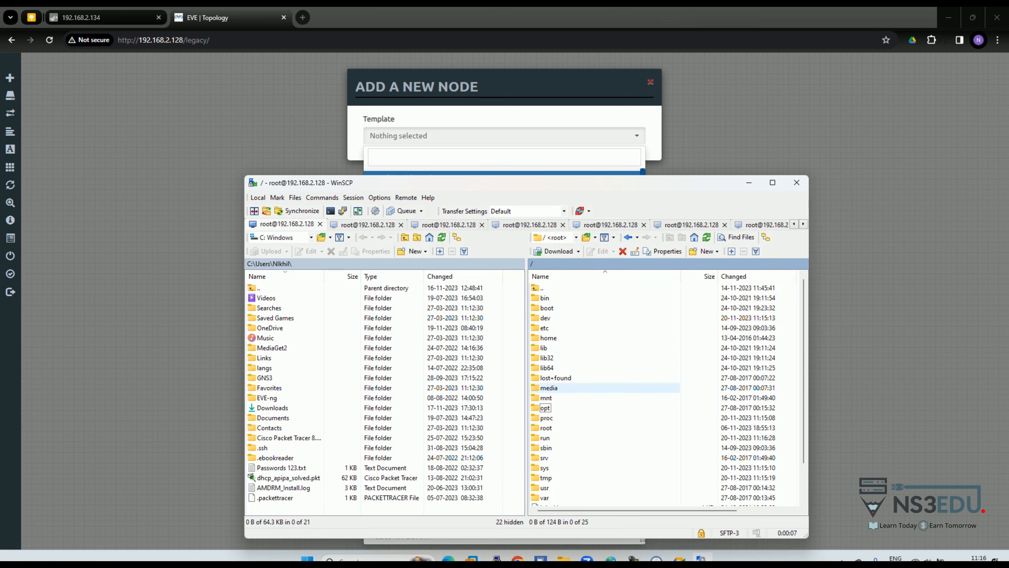
pyautogui.doubleClick(545, 407)
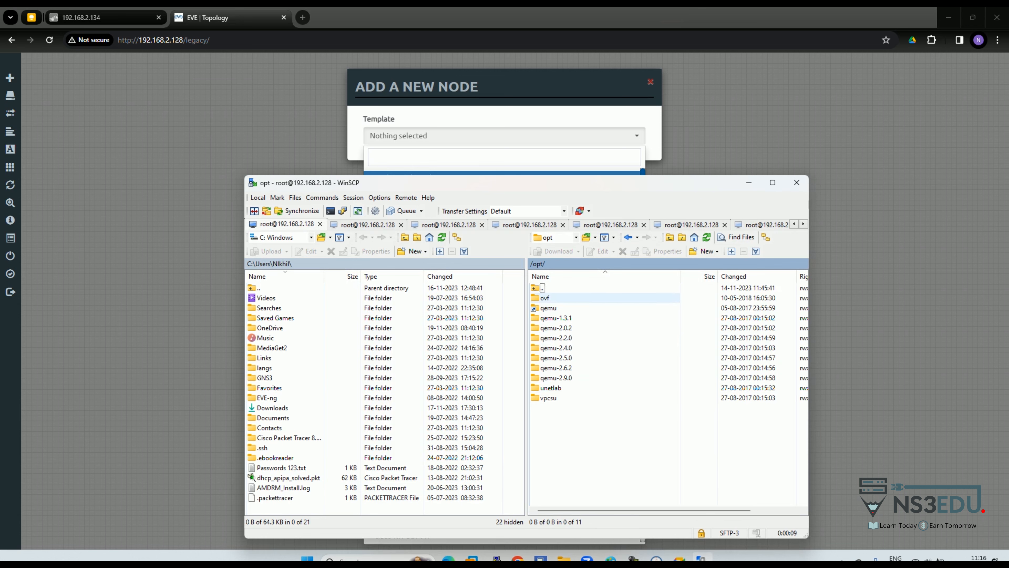
pyautogui.click(551, 388)
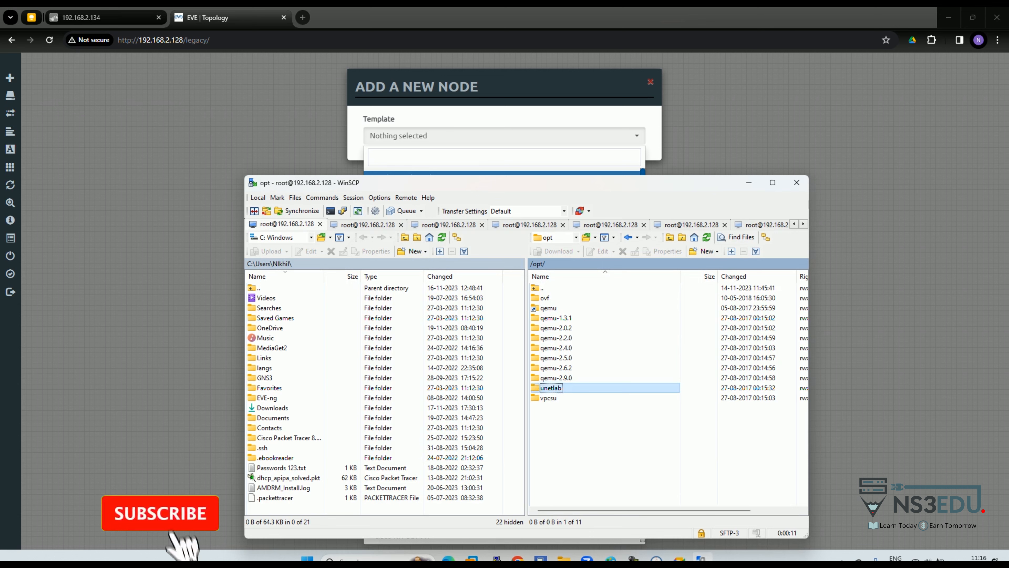
pyautogui.doubleClick(550, 387)
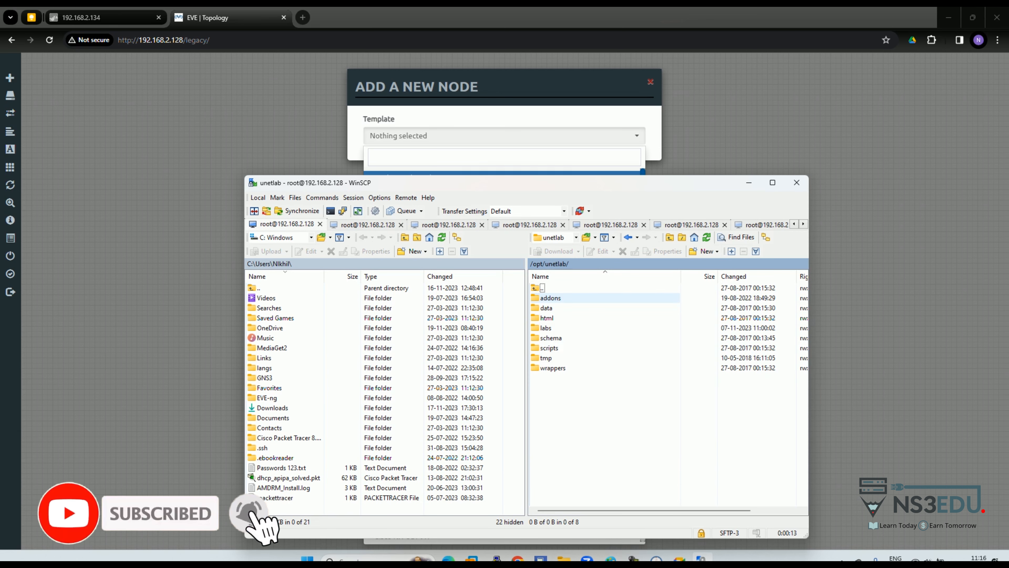
pyautogui.doubleClick(551, 297)
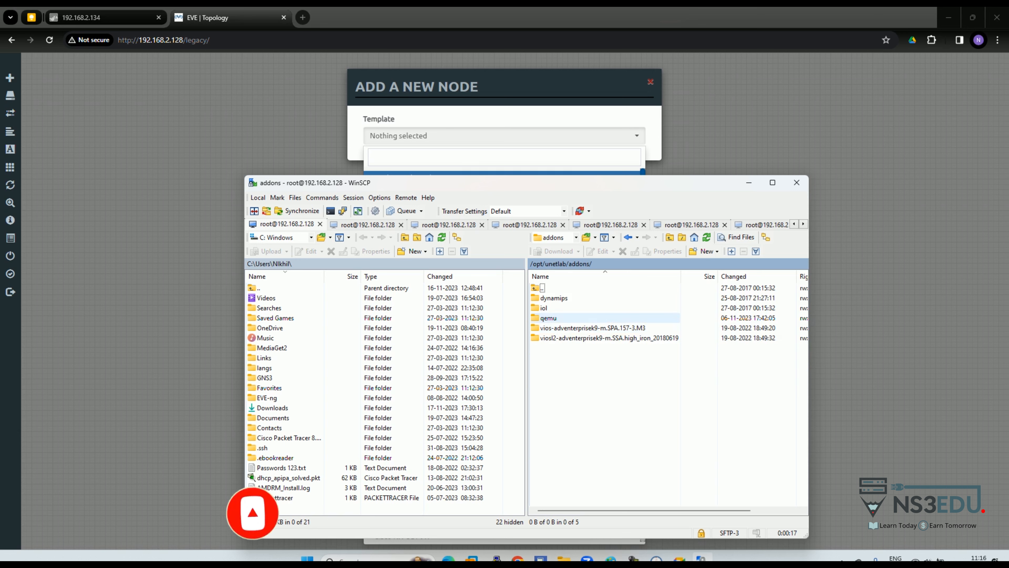
pyautogui.doubleClick(548, 317)
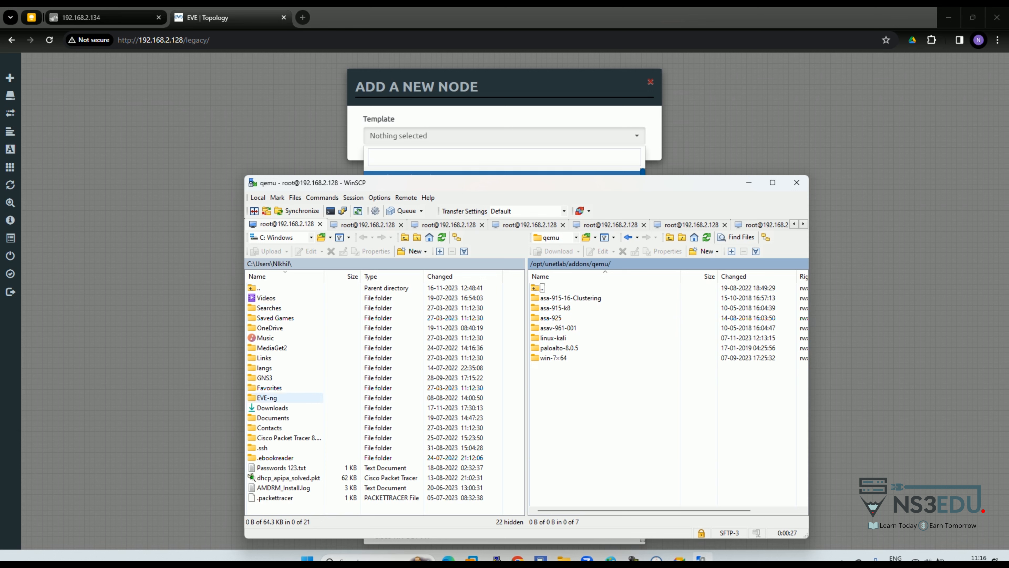
# Step: Open the local EVE-ng folder and switch back to the browser
pyautogui.doubleClick(267, 397)
pyautogui.moveTo(295, 304); pyautogui.dragTo(525, 373)
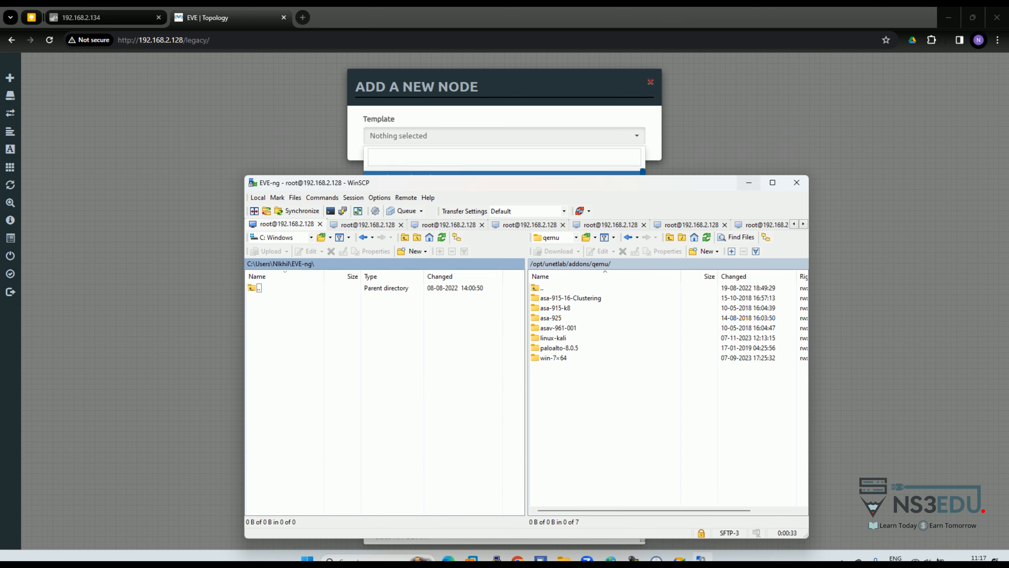
pyautogui.hotkey('alt', 'Tab')
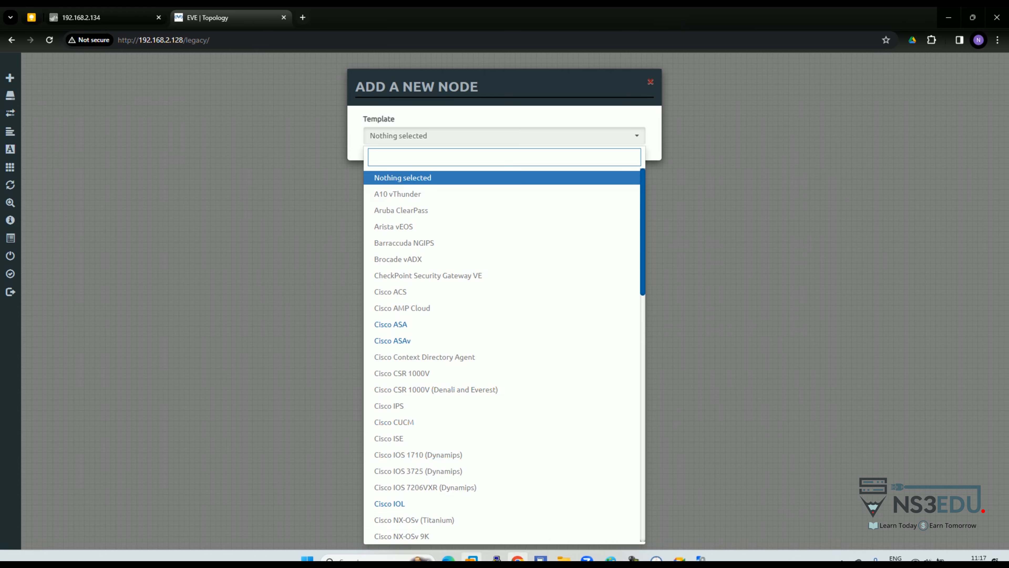
# Step: Log in to the EVE VM console as root with the account password
pyautogui.moveTo(472, 558)
pyautogui.click(525, 489)
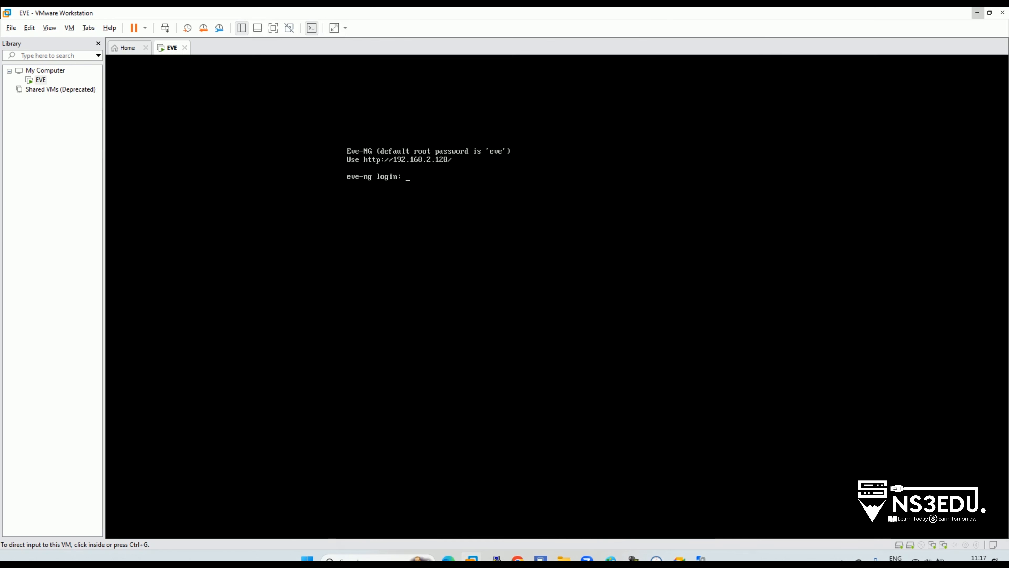
pyautogui.hotkey('ctrl', 'g')
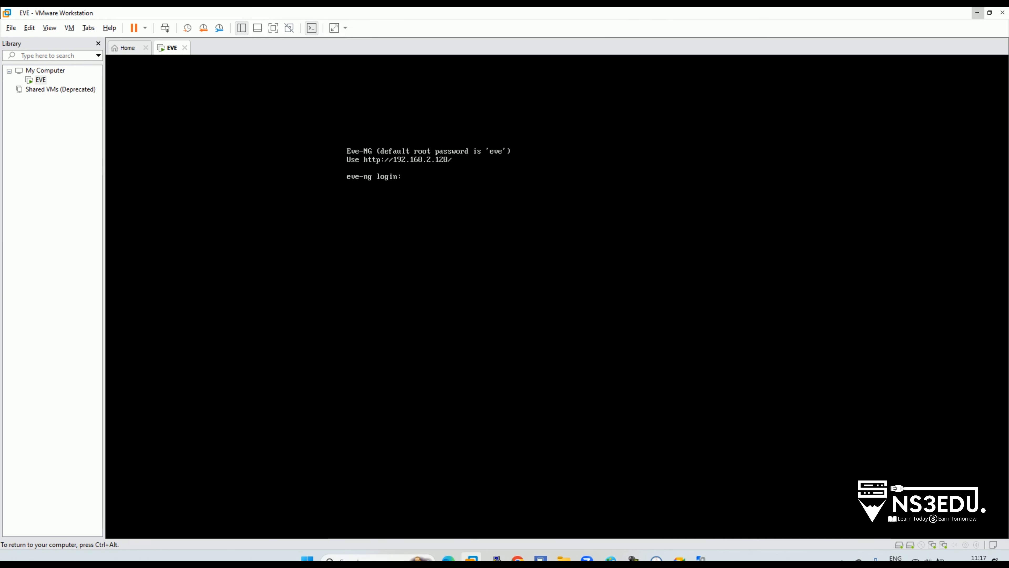
pyautogui.write('root')
pyautogui.press('Return')
pyautogui.write('eve')
pyautogui.press('Return')
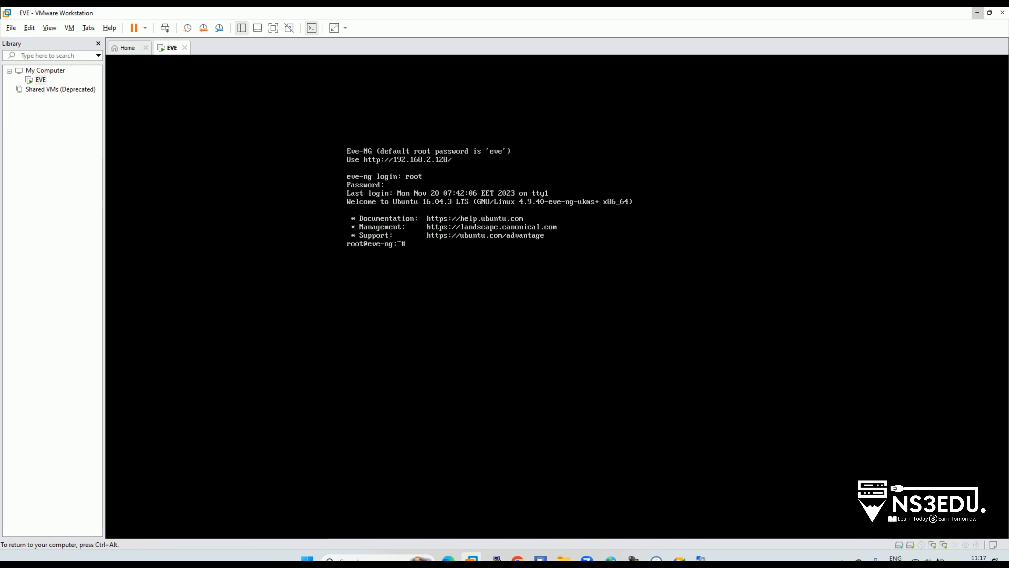
# Step: Release the VM's keyboard input and return to Chrome in a new tab
pyautogui.hotkey('ctrl', 'alt')
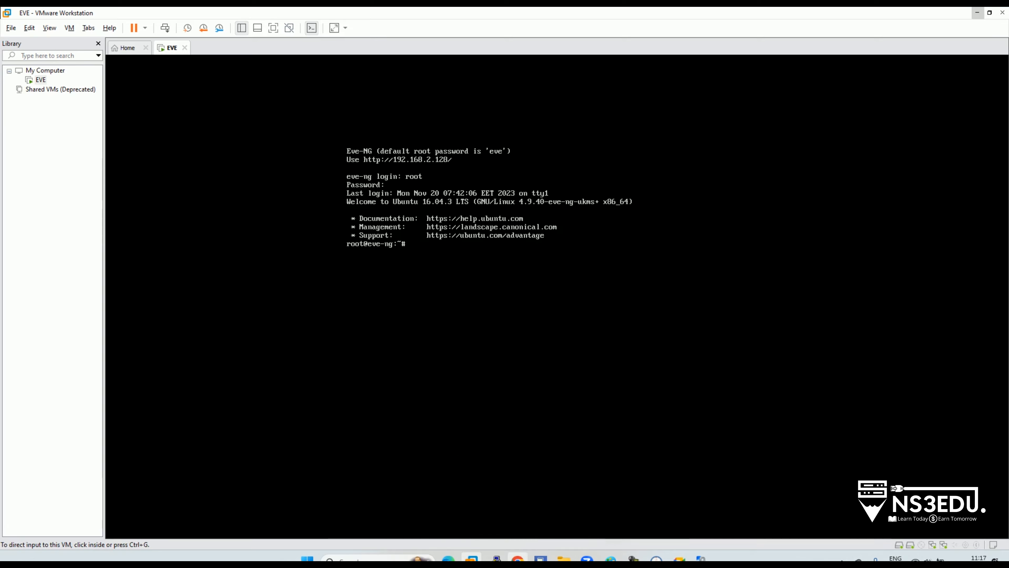
pyautogui.click(518, 558)
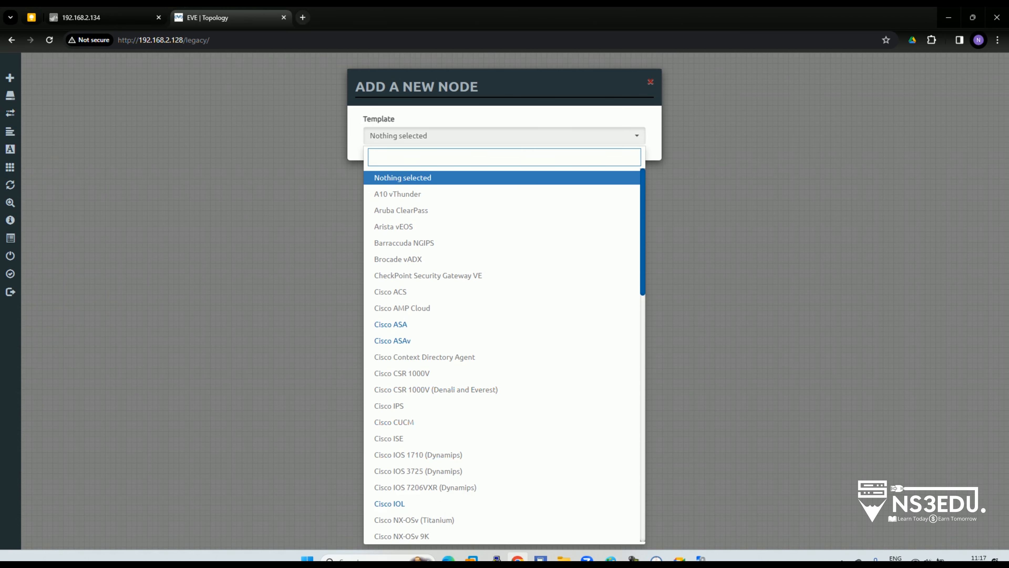
pyautogui.click(302, 17)
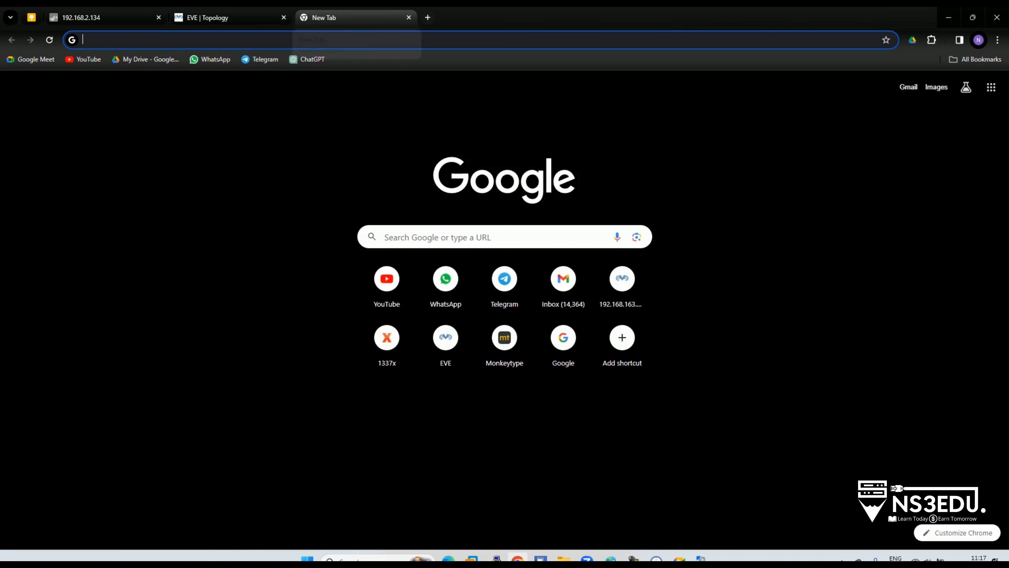
# Step: Search for EVE-NG fix permissions and select the fixpermissions command on the Cisco IOL page
pyautogui.write('fix permissions eve-ng')
pyautogui.press('Return')
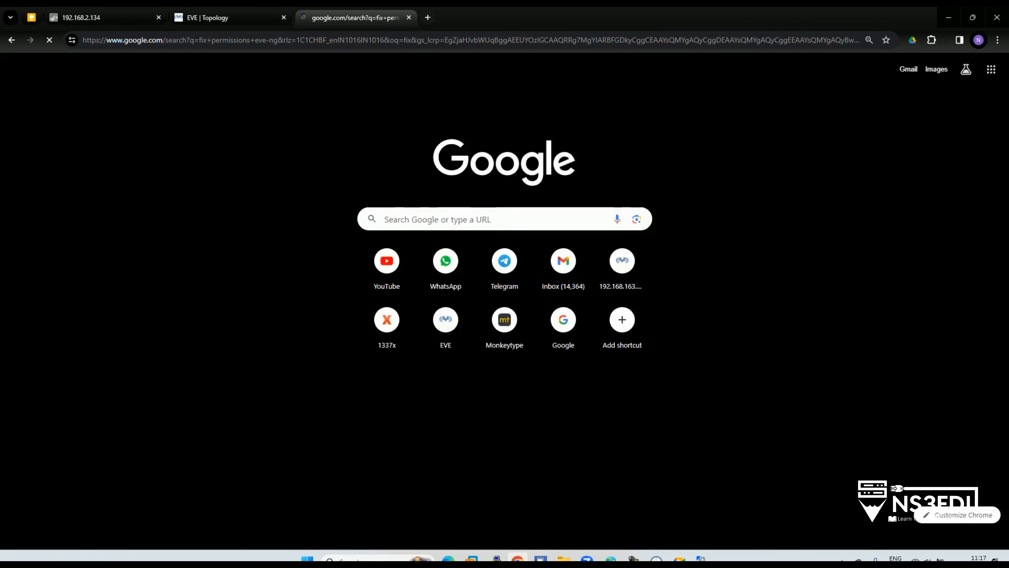
pyautogui.click(170, 165)
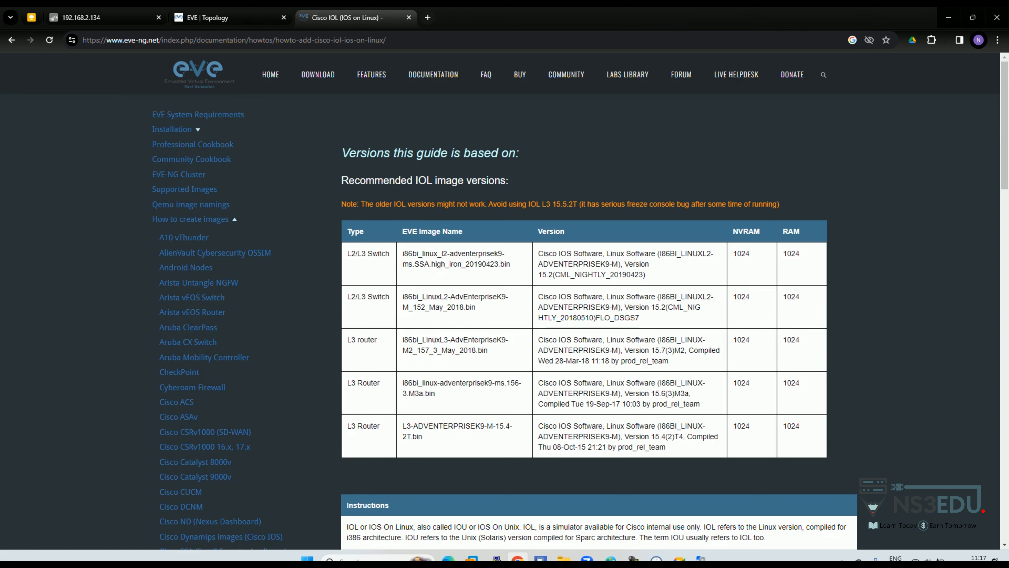
pyautogui.scroll(-5, 596, 298)
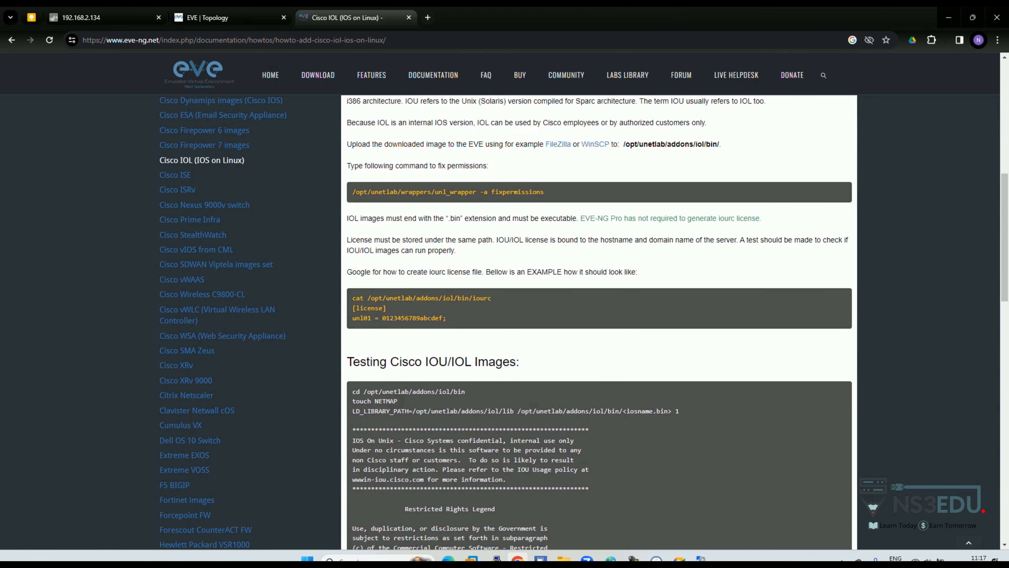
pyautogui.moveTo(352, 193); pyautogui.dragTo(544, 192)
pyautogui.hotkey('ctrl', 'c')
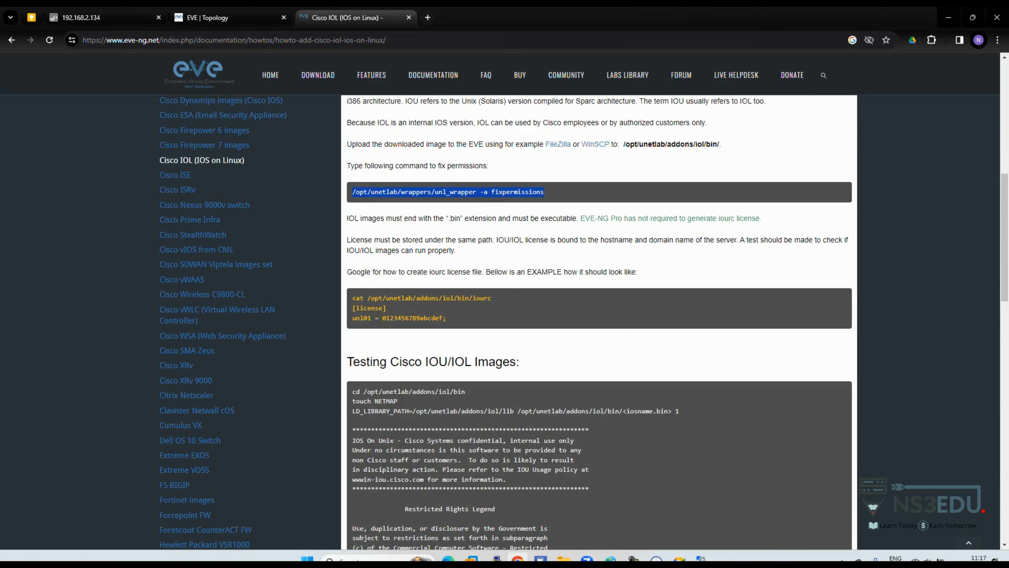
# Step: Bring the EVE virtual machine console forward in VMware Workstation
pyautogui.moveTo(472, 558)
pyautogui.click(523, 495)
pyautogui.click(523, 485)
# Step: Paste and run the unl_wrapper fixpermissions command at the EVE root prompt, then return to Chrome
pyautogui.hotkey('ctrl', 'alt')
pyautogui.click(30, 28)
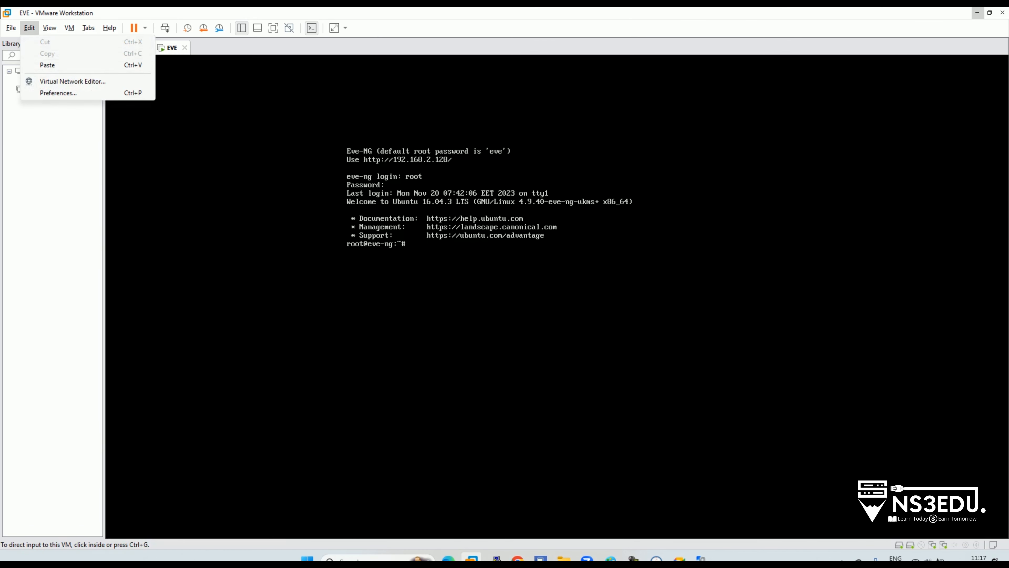
pyautogui.click(48, 65)
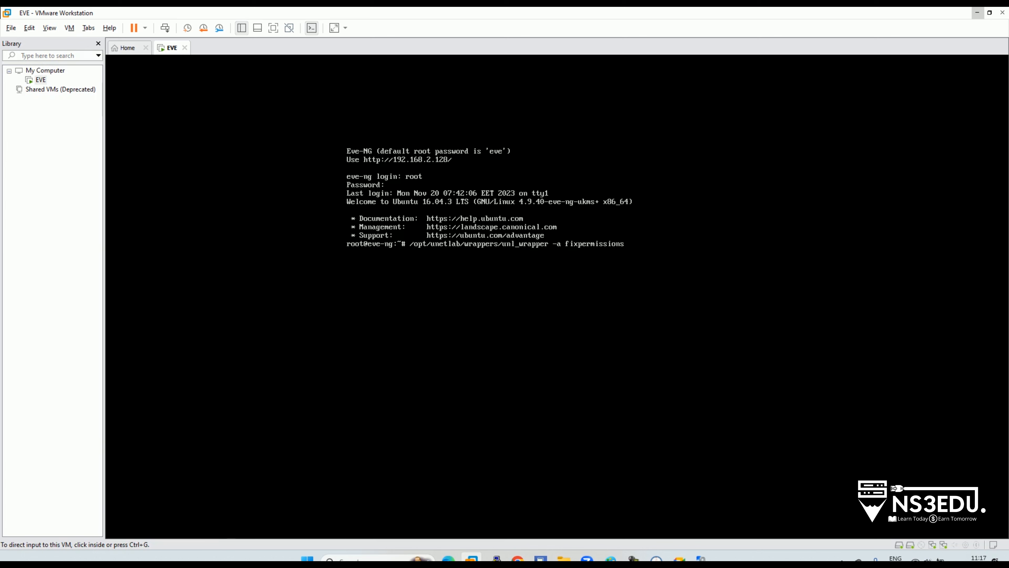
pyautogui.hotkey('ctrl', 'g')
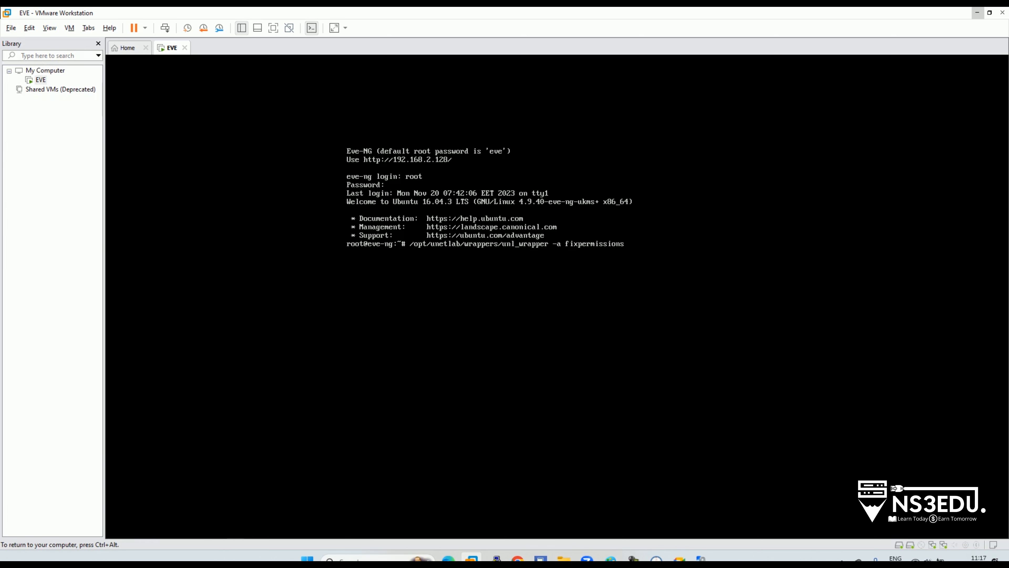
pyautogui.hotkey('ctrl', 'alt')
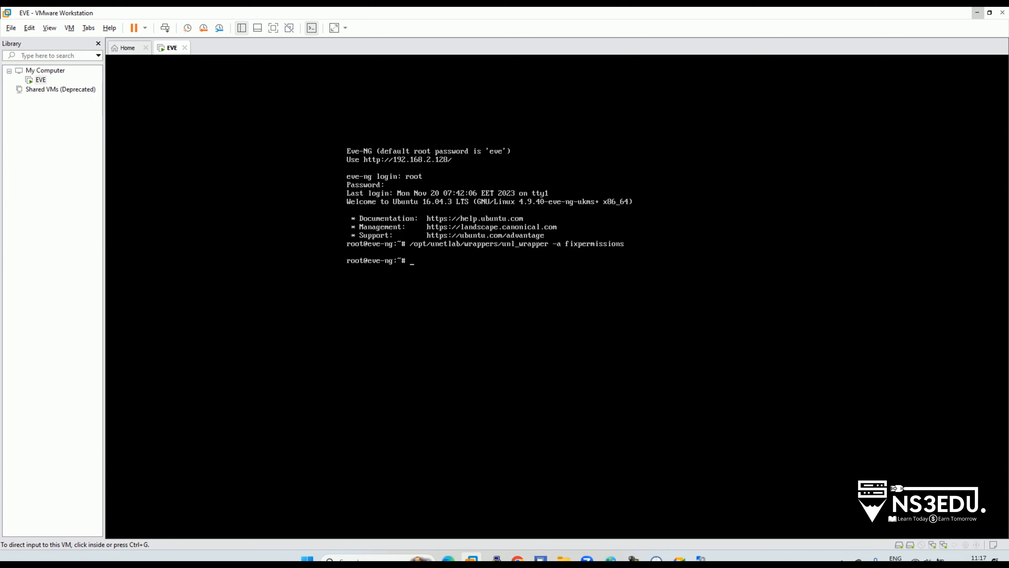
pyautogui.click(29, 27)
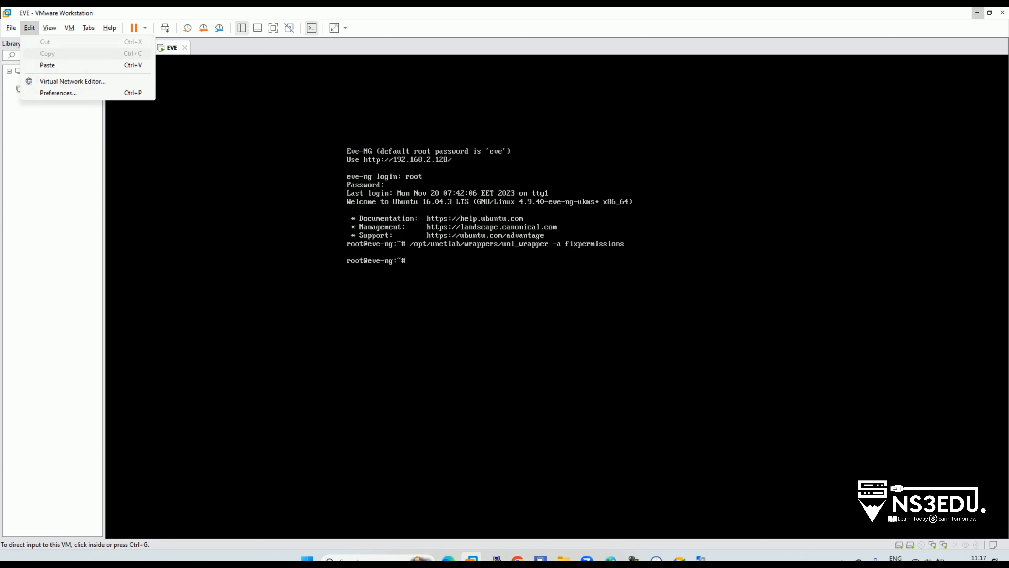
pyautogui.click(47, 65)
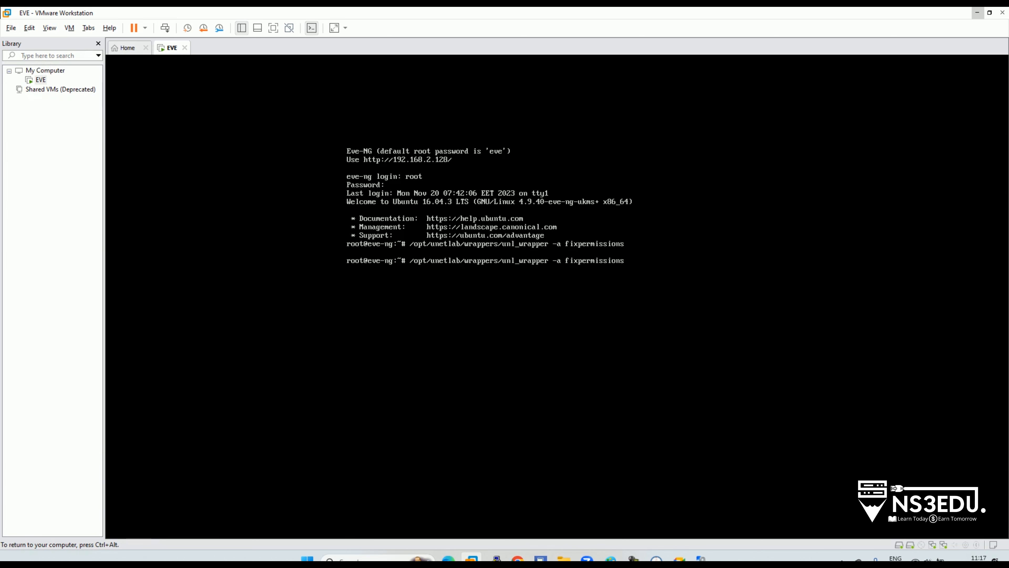
pyautogui.press('Return')
pyautogui.hotkey('ctrl', 'alt')
pyautogui.hotkey('alt', 'Tab')
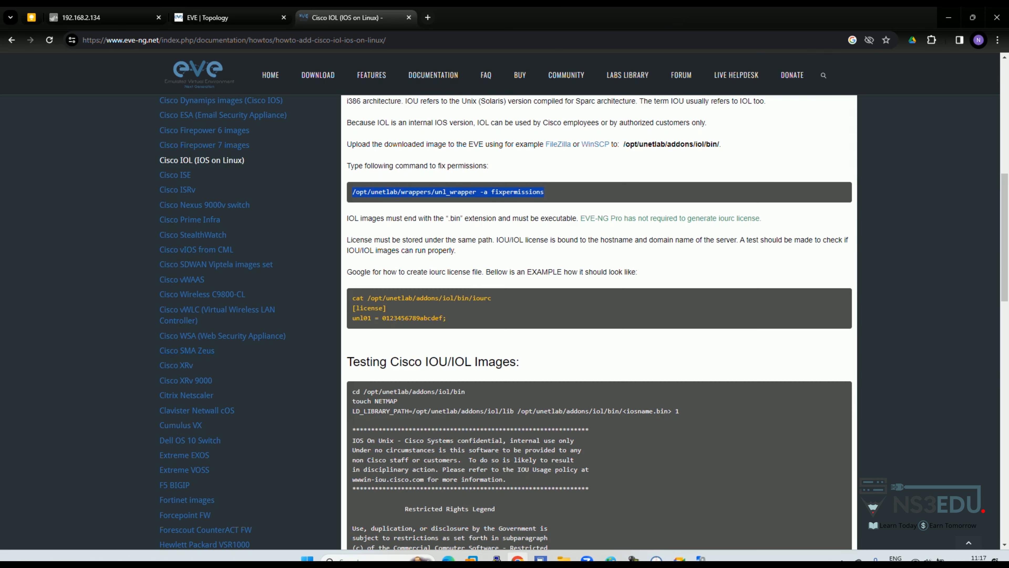
# Step: Add a Cisco ASA node to the lab topology
pyautogui.click(207, 17)
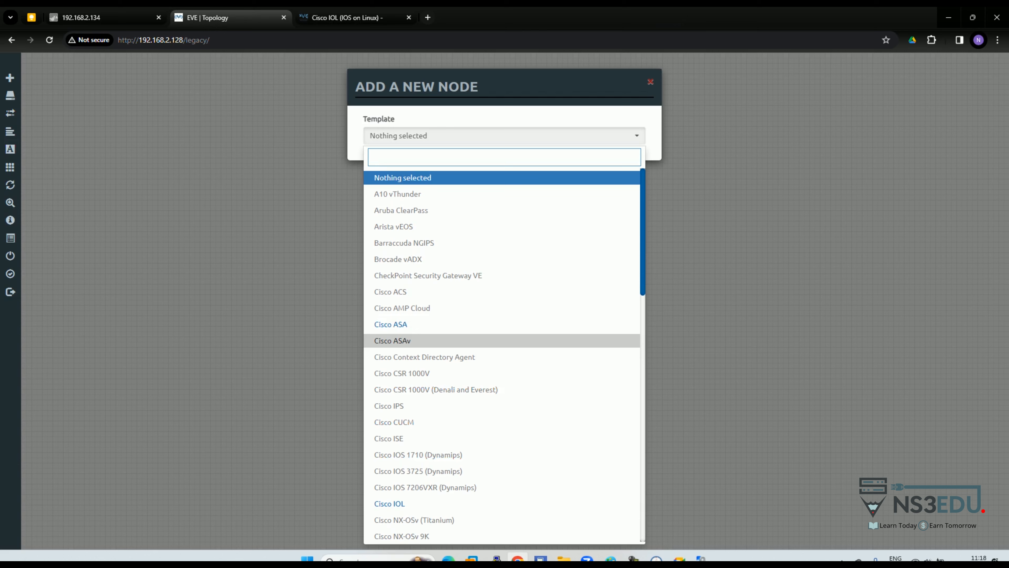
pyautogui.click(409, 324)
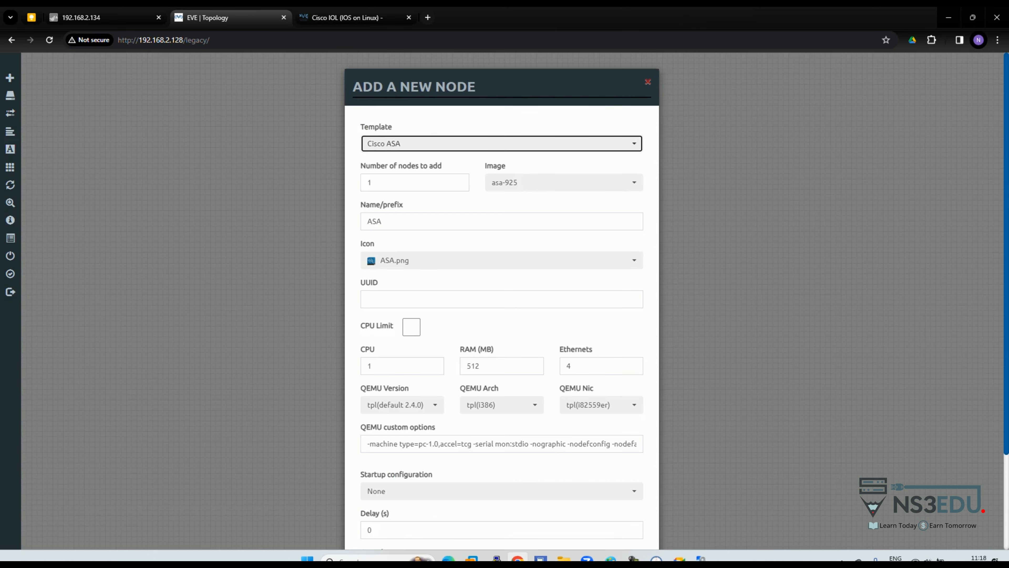
pyautogui.scroll(-3, 502, 298)
pyautogui.click(450, 516)
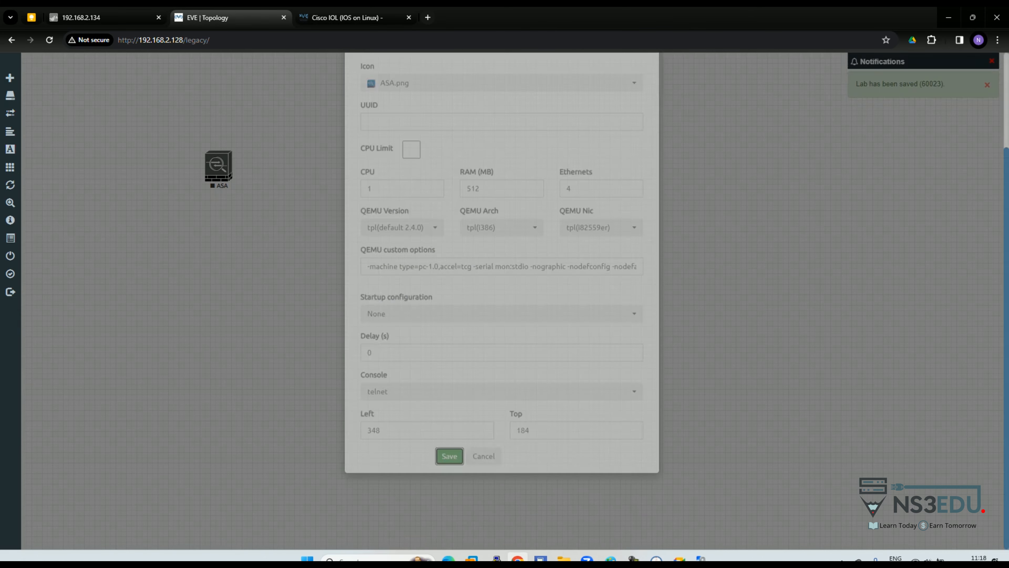
pyautogui.moveTo(187, 122); pyautogui.dragTo(251, 201)
pyautogui.click(252, 202)
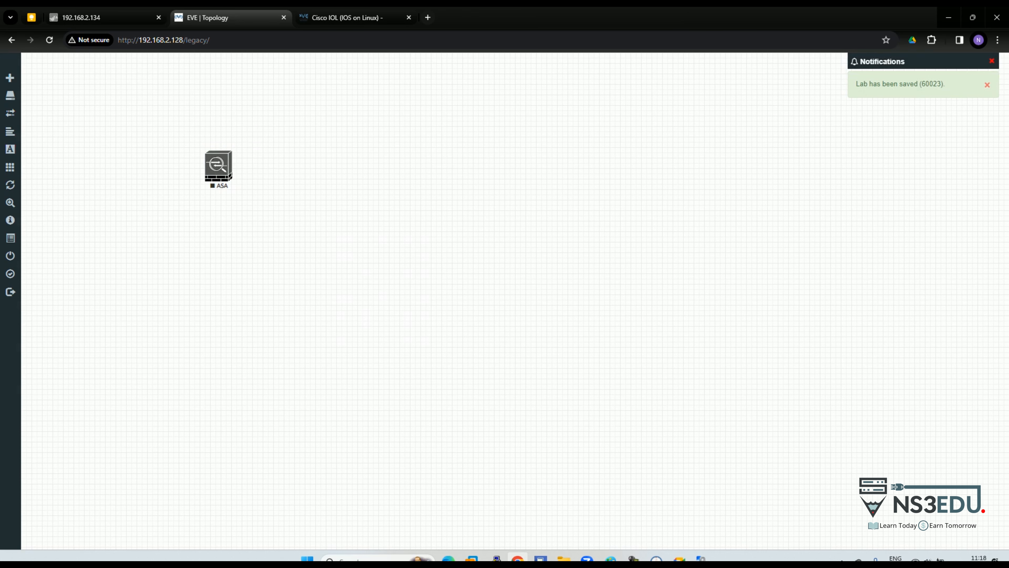
# Step: Add a Cisco ASAv node, place it beside the ASA, and select both nodes
pyautogui.rightClick(339, 241)
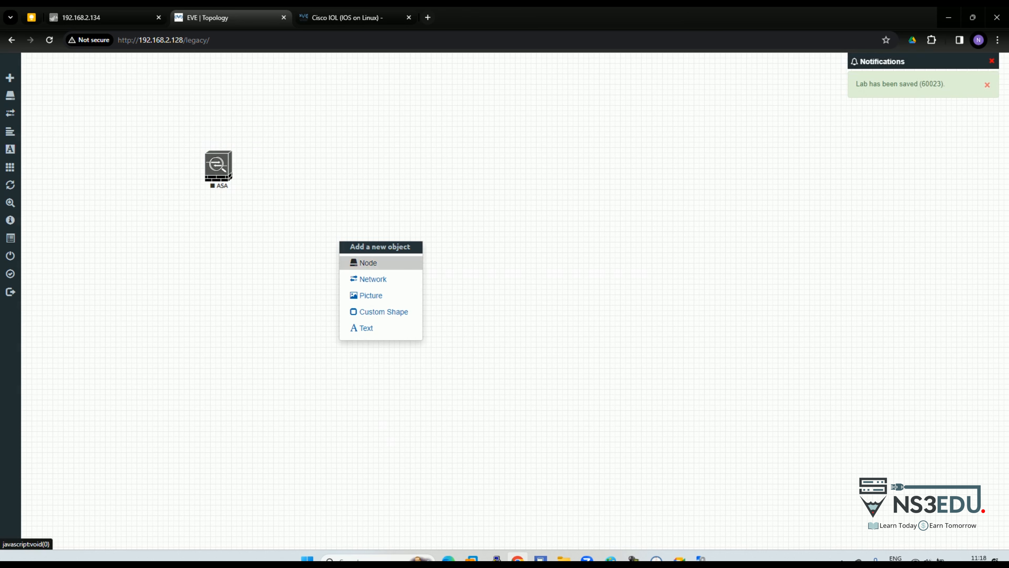
pyautogui.click(357, 262)
pyautogui.scroll(-1, 393, 324)
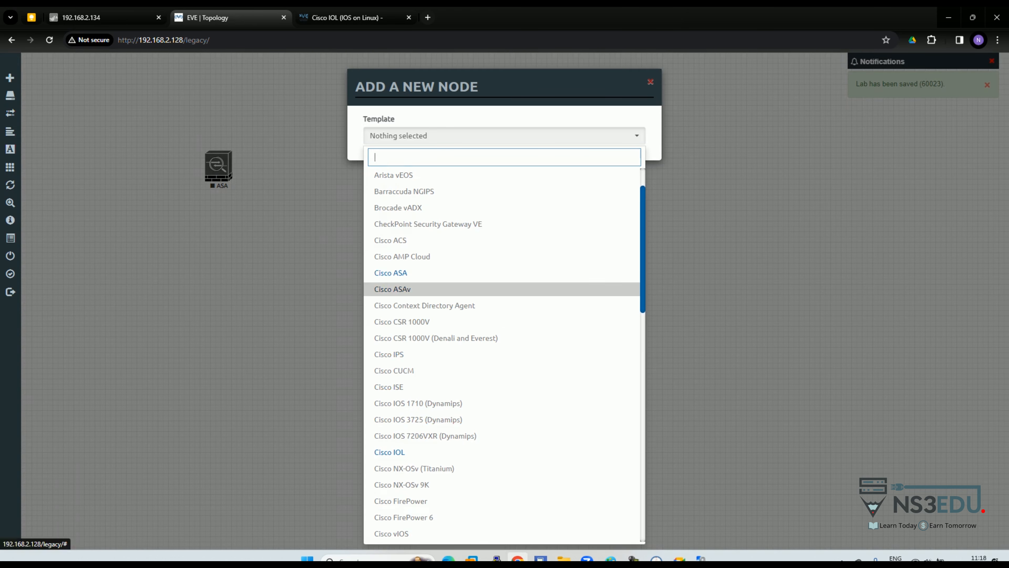
pyautogui.click(392, 290)
pyautogui.scroll(-4, 447, 398)
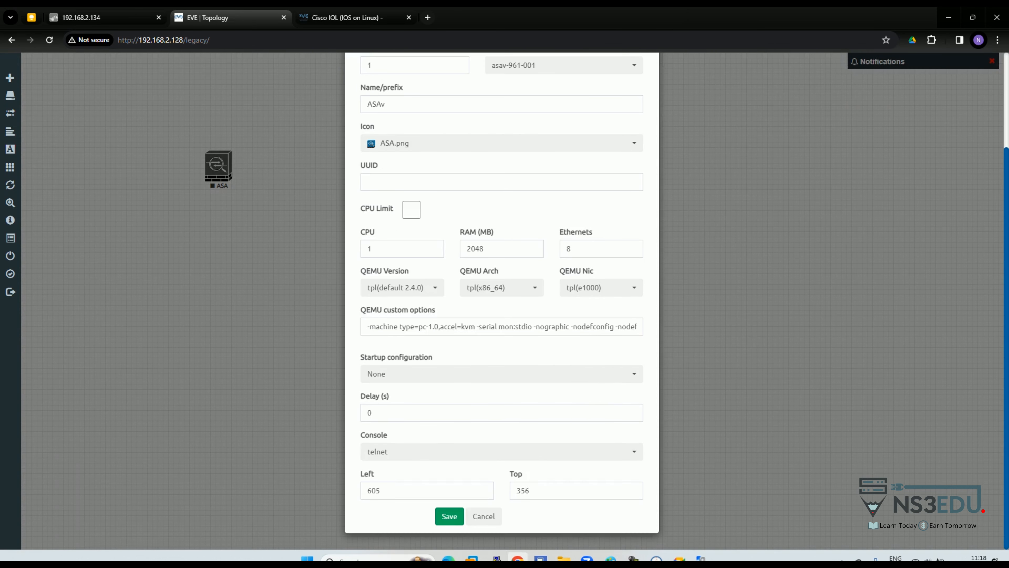
pyautogui.click(447, 515)
pyautogui.moveTo(352, 256); pyautogui.dragTo(390, 170)
pyautogui.moveTo(475, 250); pyautogui.dragTo(501, 246)
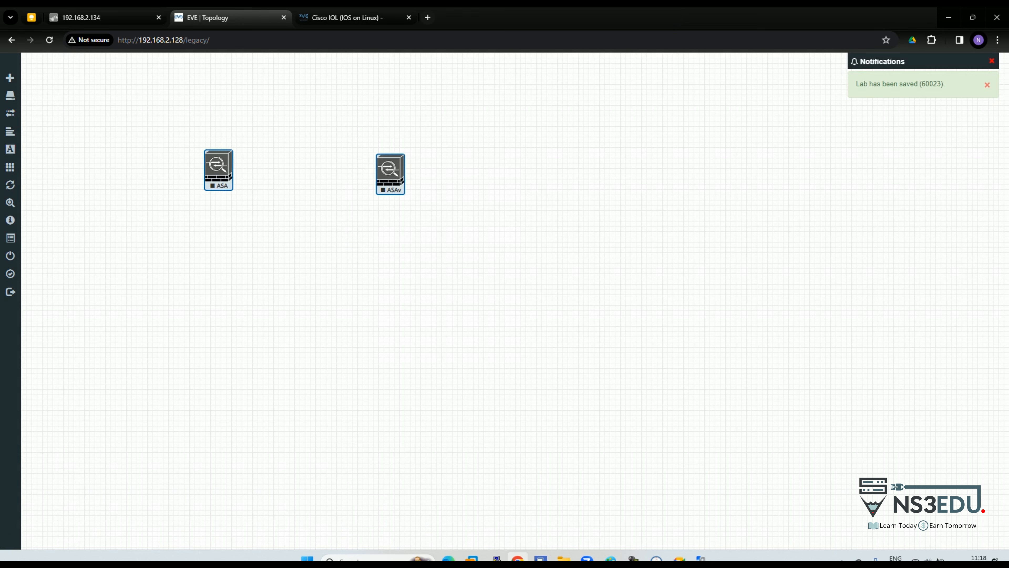
# Step: Start the ASA and ASAv nodes, check the ASA console booting Cisco ASA 9.1.5, then minimize it
pyautogui.rightClick(385, 175)
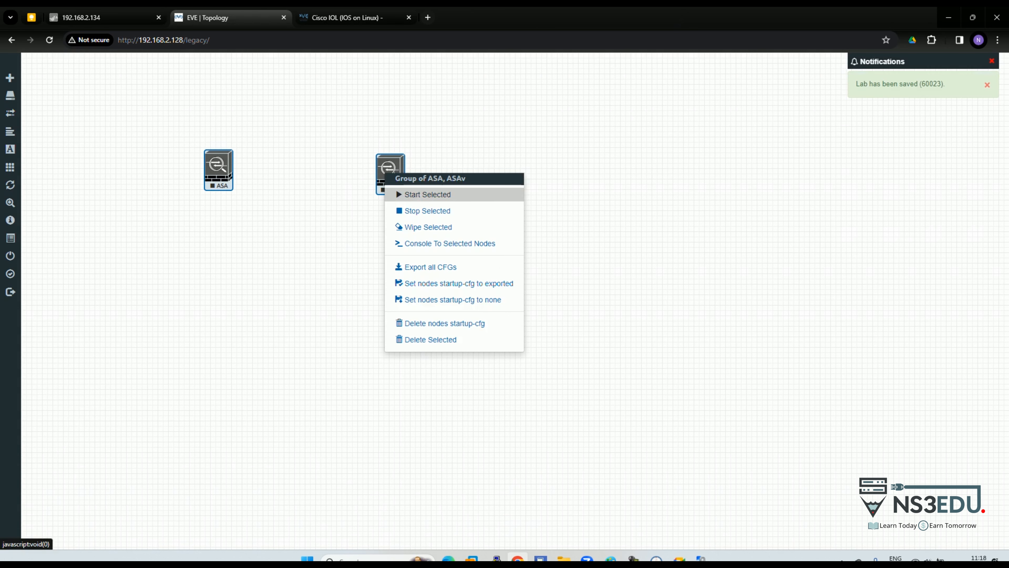
pyautogui.click(428, 194)
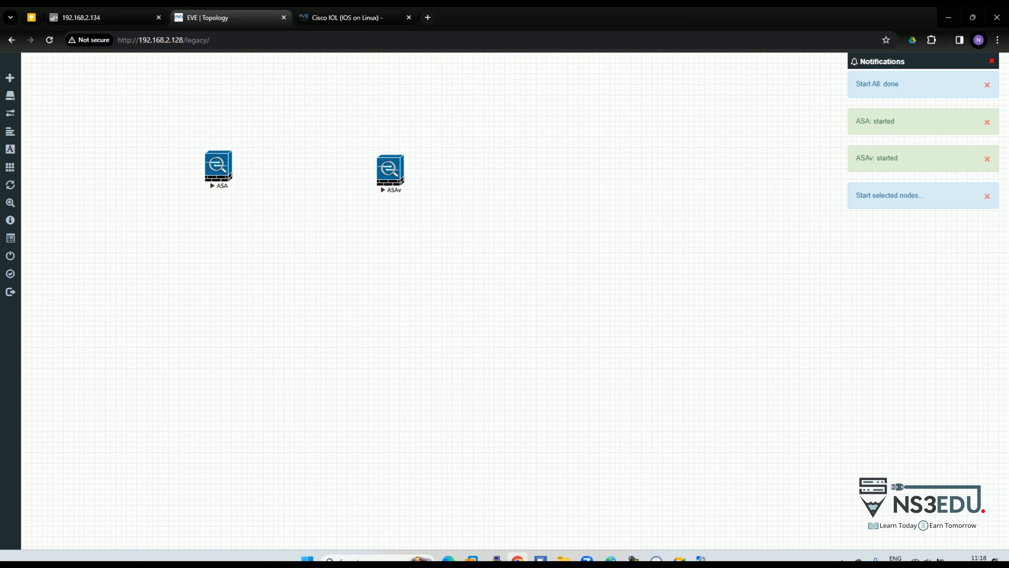
pyautogui.click(218, 166)
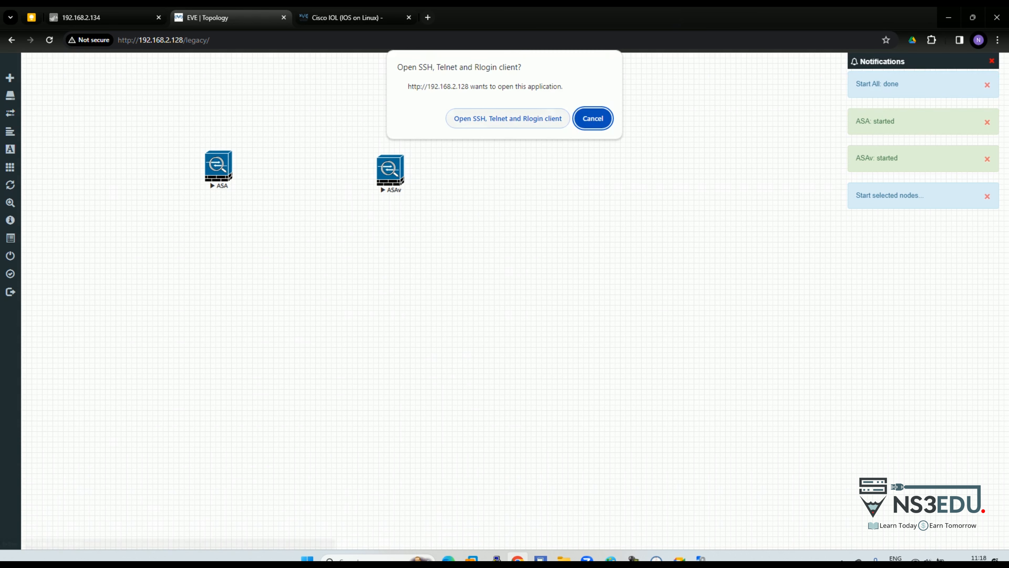
pyautogui.click(507, 116)
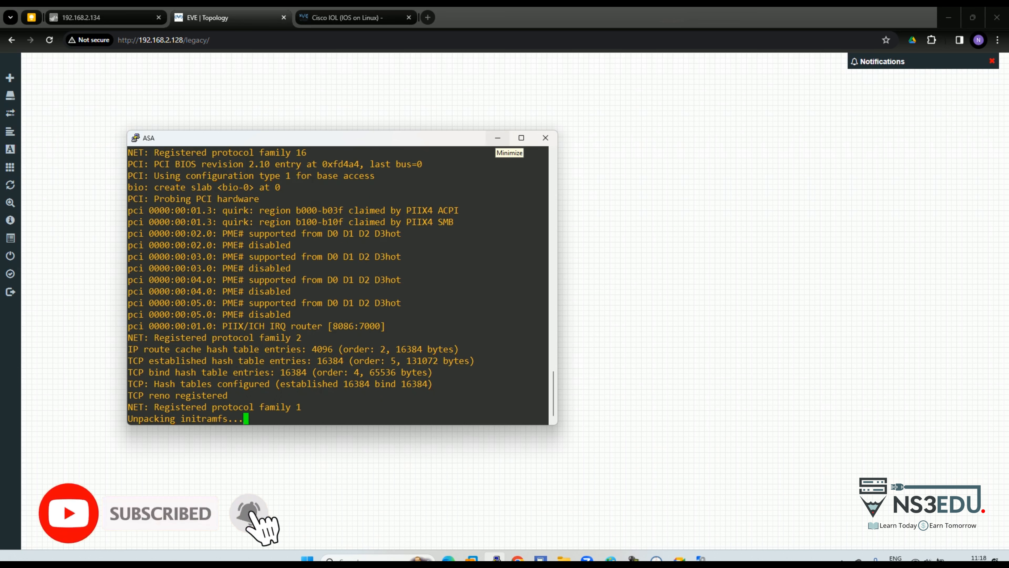
pyautogui.click(498, 138)
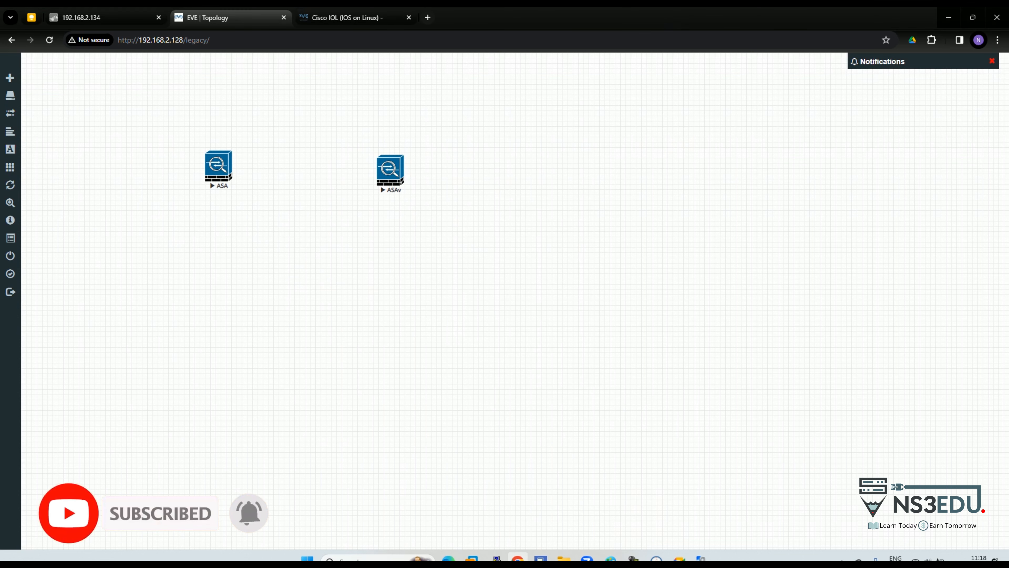